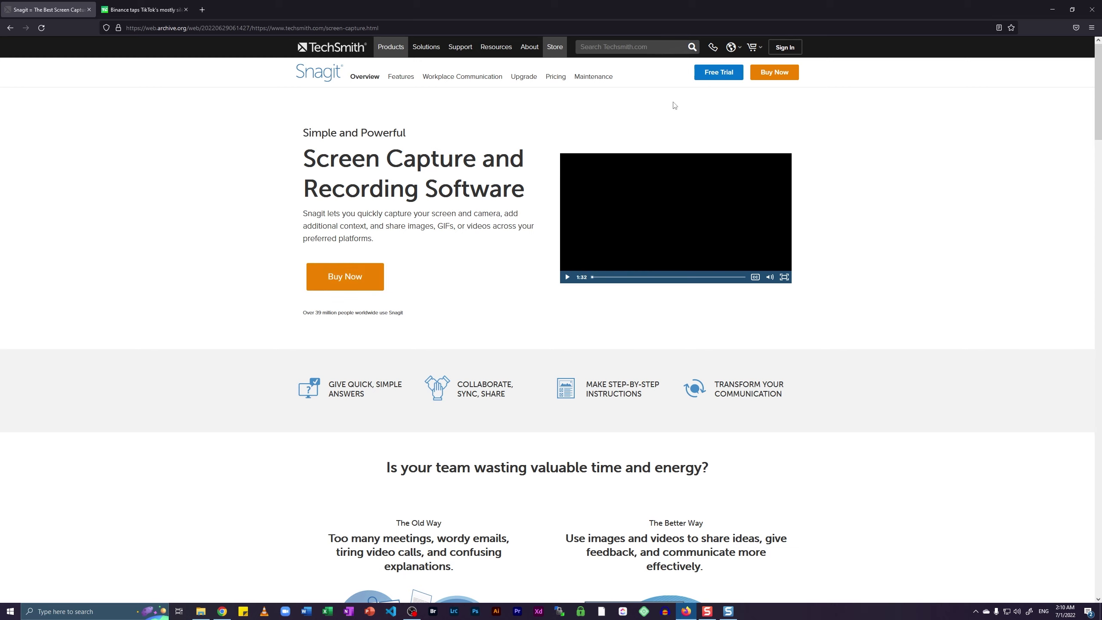
Set up a PepoCloud Storage recording that records the screen only
{"action": "scroll", "coordinate": [143, 315], "scroll_direction": "down", "scroll_amount": 20}
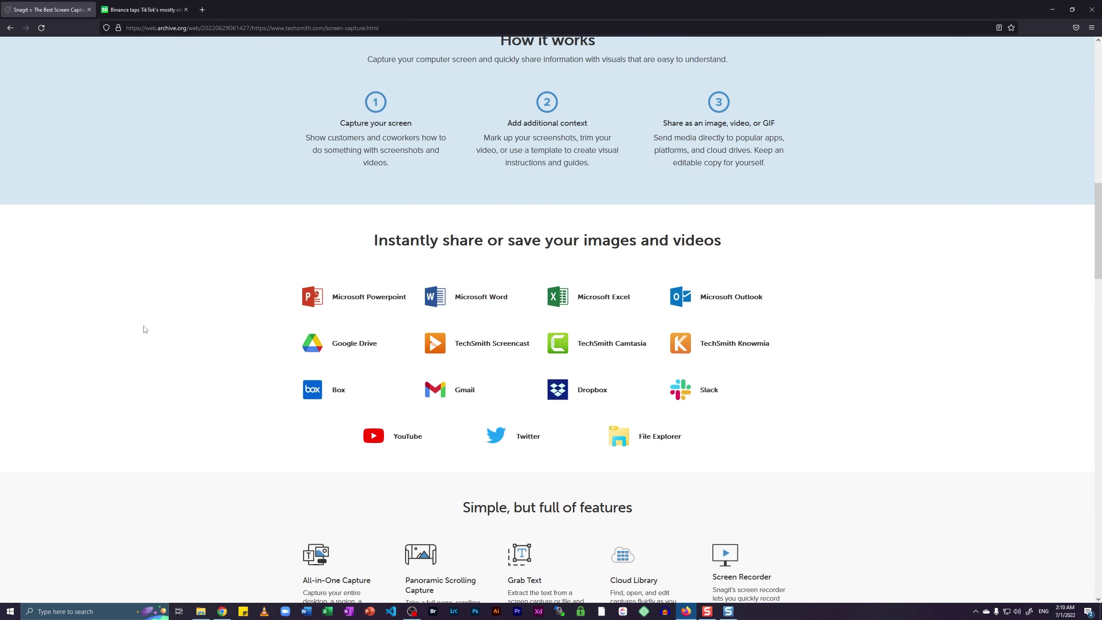
{"action": "key", "text": "Home"}
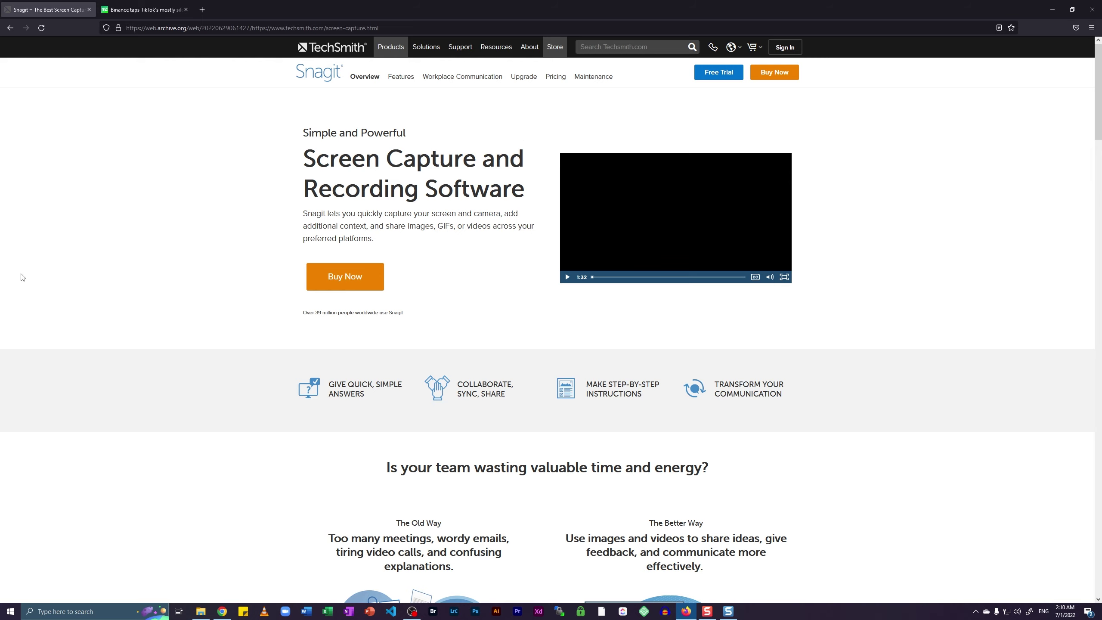
{"action": "scroll", "coordinate": [19, 275], "scroll_direction": "down", "scroll_amount": 4}
{"action": "scroll", "coordinate": [411, 288], "scroll_direction": "up", "scroll_amount": 4}
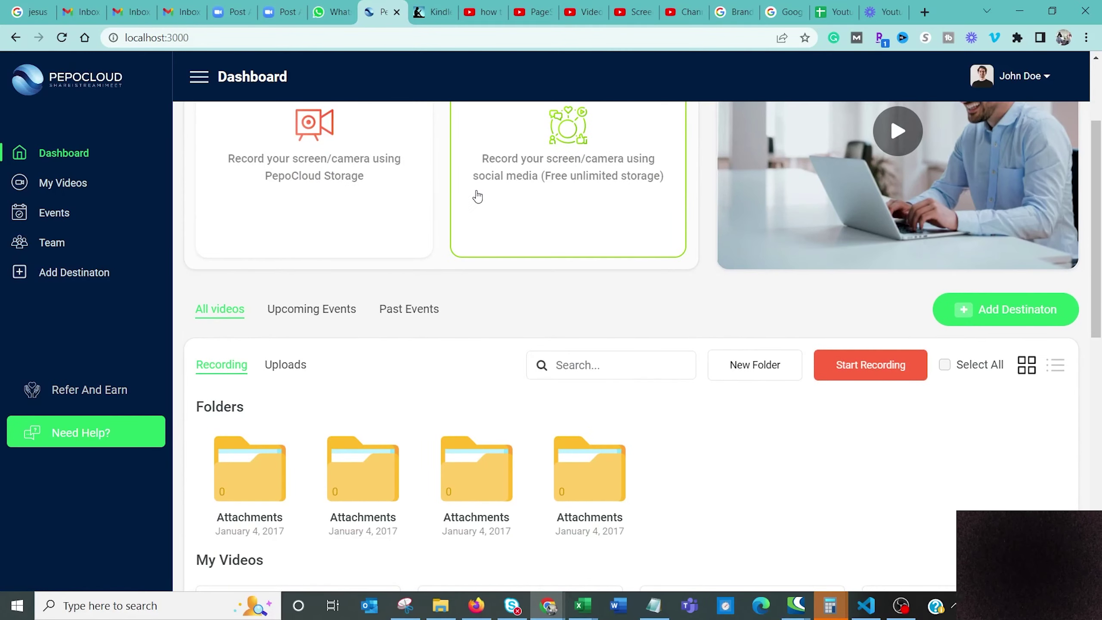
{"action": "scroll", "coordinate": [537, 299], "scroll_direction": "down", "scroll_amount": 3}
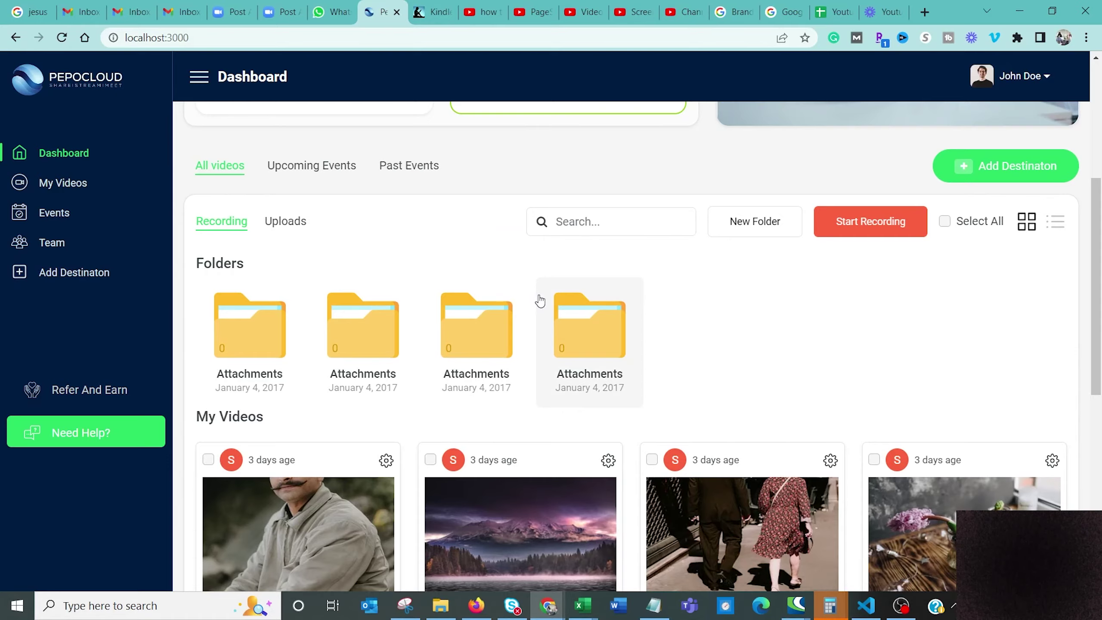
{"action": "scroll", "coordinate": [541, 300], "scroll_direction": "up", "scroll_amount": 3}
{"action": "scroll", "coordinate": [539, 300], "scroll_direction": "up", "scroll_amount": 8}
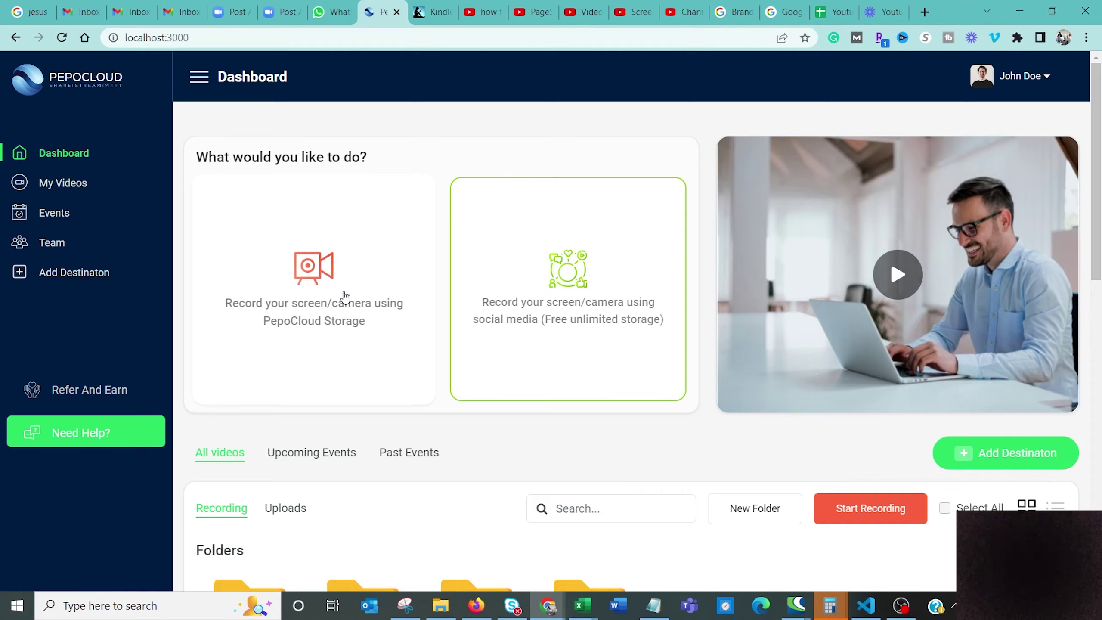
{"action": "left_click", "coordinate": [345, 296]}
{"action": "left_click", "coordinate": [420, 388]}
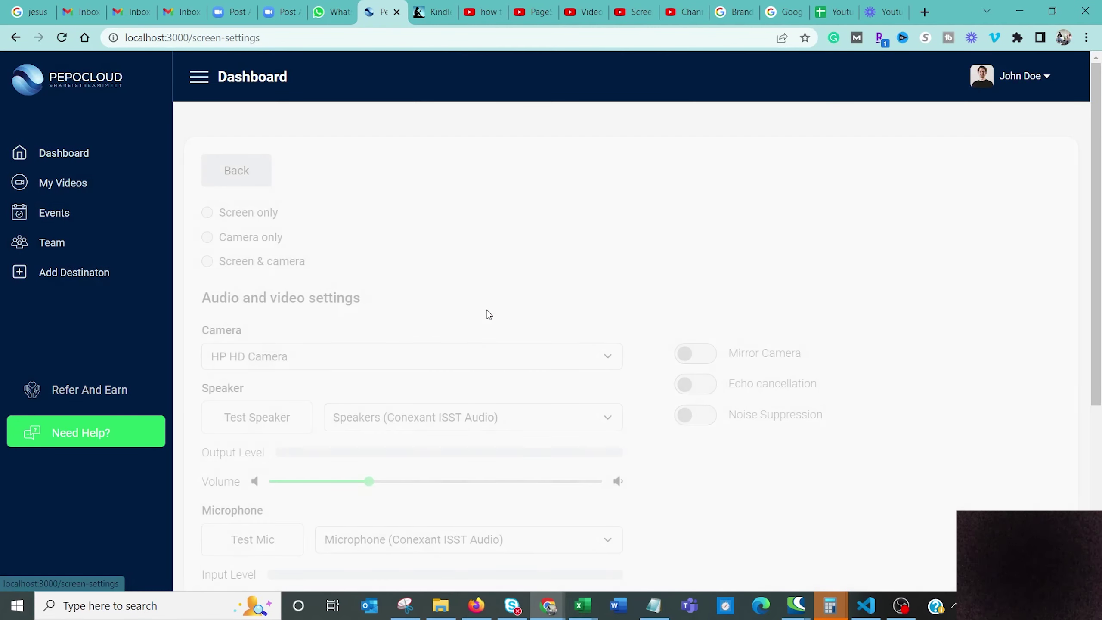
{"action": "left_click", "coordinate": [228, 215]}
Start the PepoCloud recording and share a Chrome browser tab
{"action": "scroll", "coordinate": [390, 230], "scroll_direction": "down", "scroll_amount": 5}
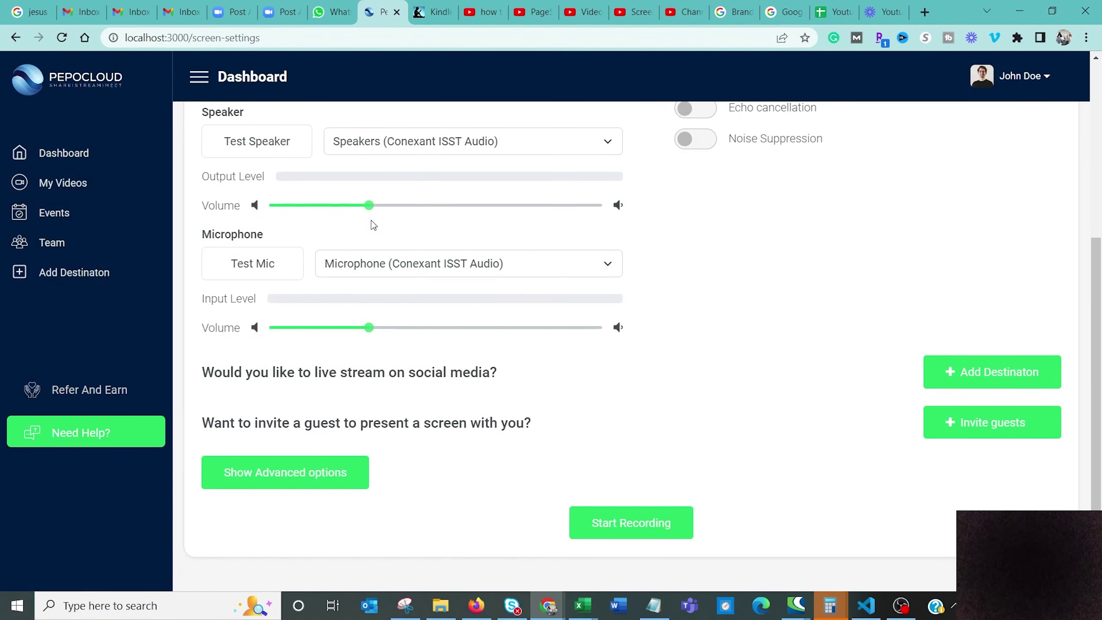
{"action": "left_click", "coordinate": [638, 524]}
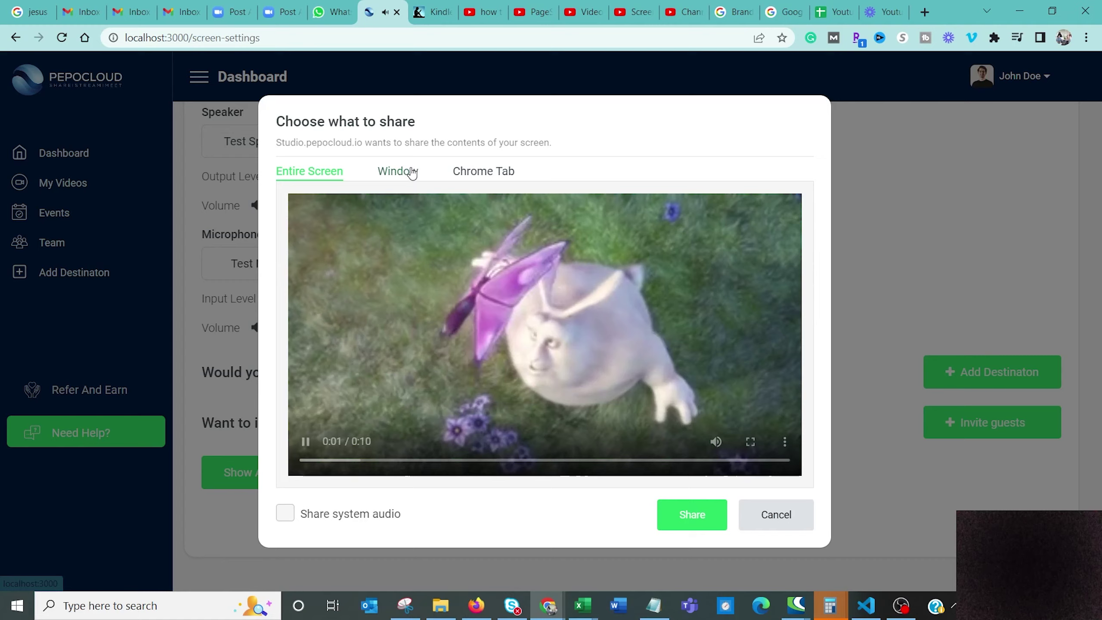
{"action": "left_click", "coordinate": [397, 172]}
{"action": "left_click", "coordinate": [489, 217]}
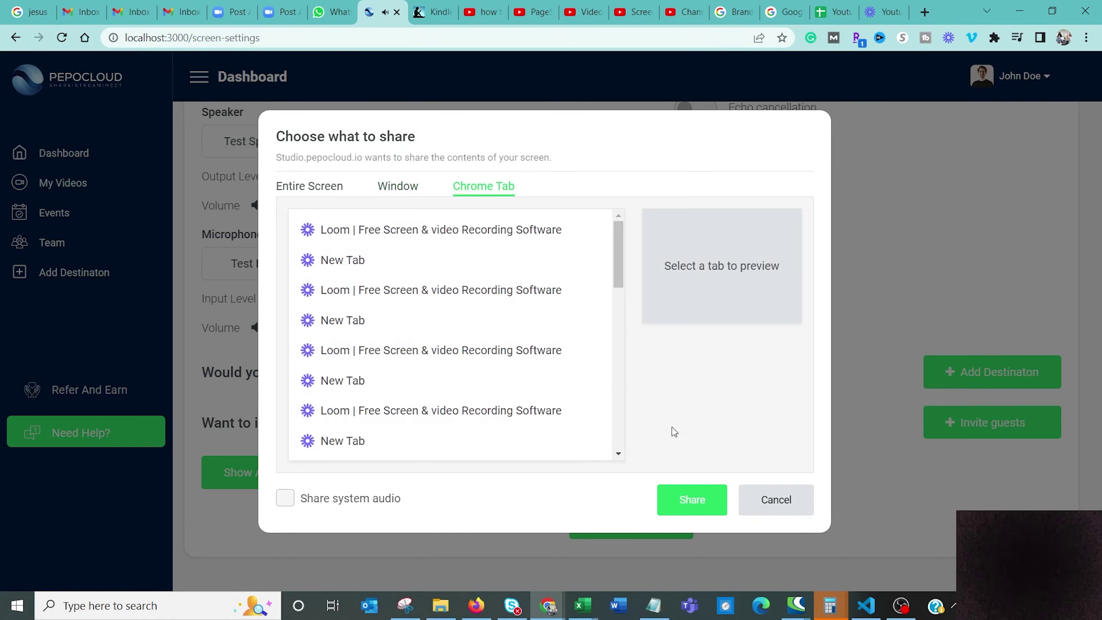
{"action": "left_click", "coordinate": [694, 499]}
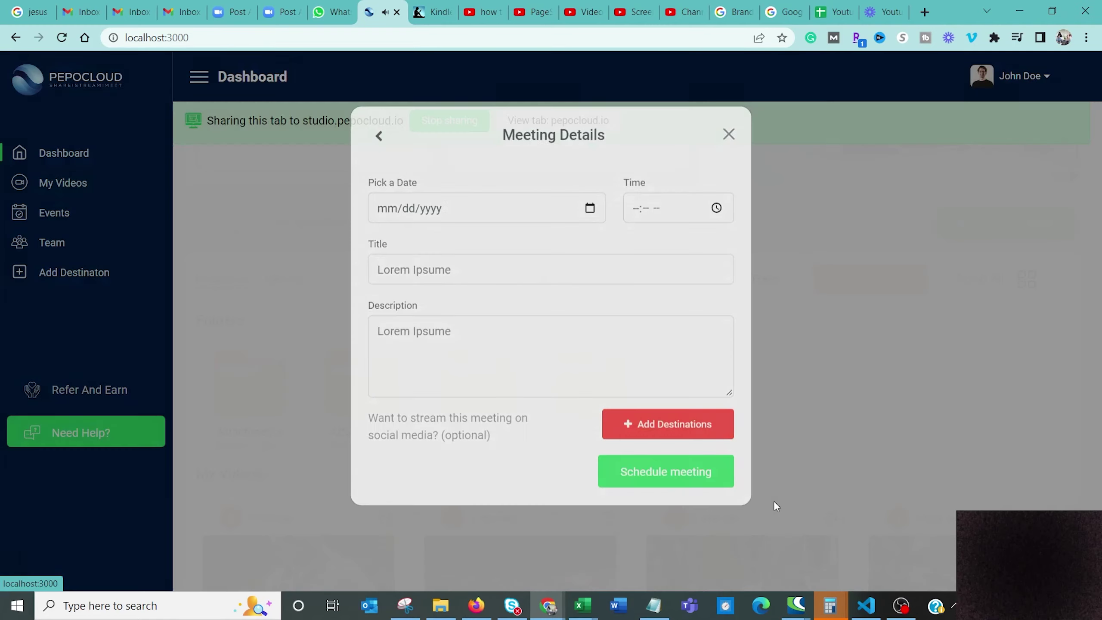
Dismiss the meeting form, go to the live studio, end the stream and stop sharing
{"action": "left_click", "coordinate": [729, 151]}
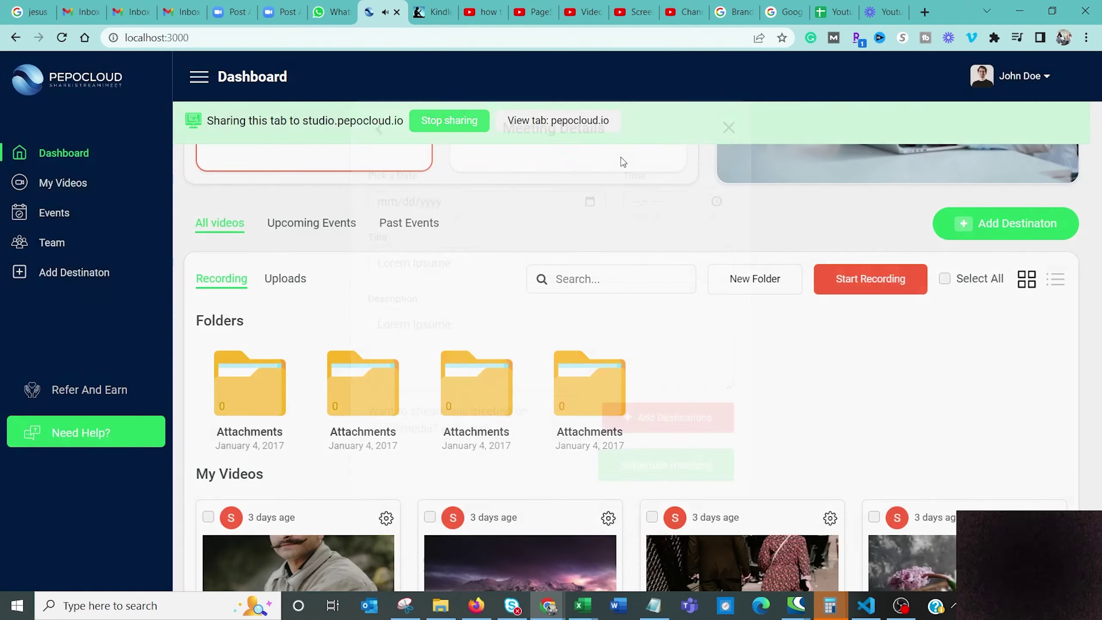
{"action": "scroll", "coordinate": [574, 240], "scroll_direction": "up", "scroll_amount": 5}
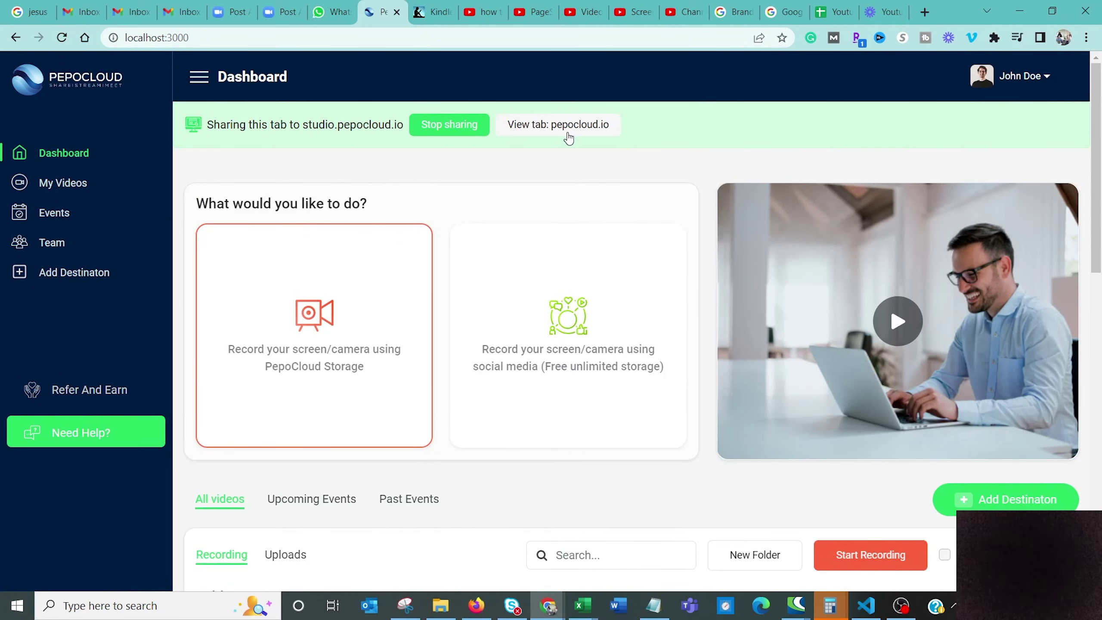
{"action": "left_click", "coordinate": [564, 133]}
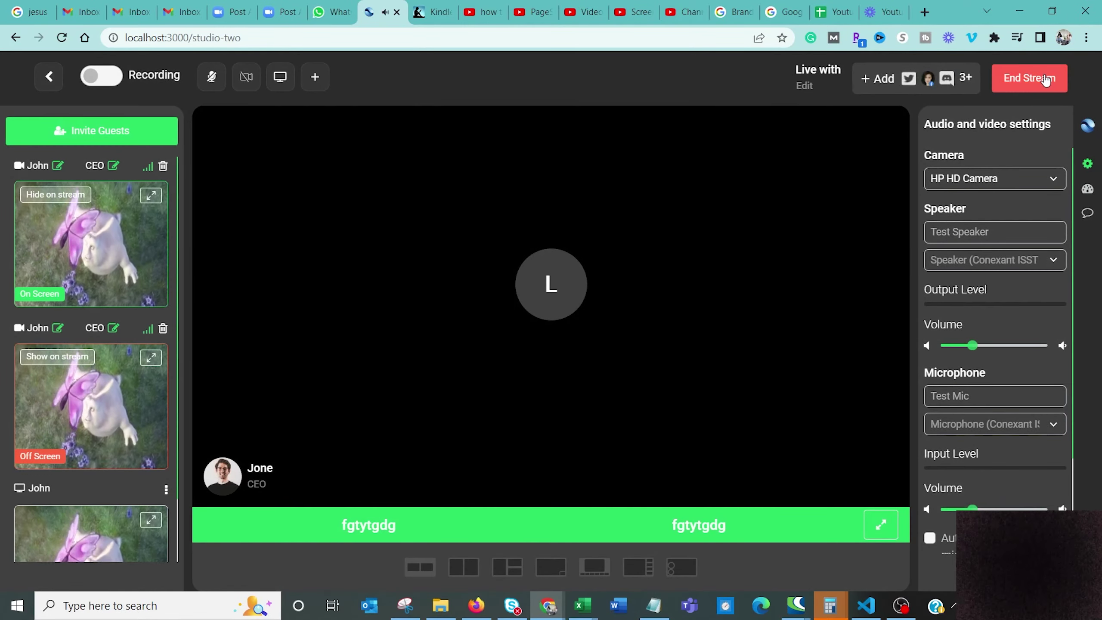
{"action": "left_click", "coordinate": [1033, 79]}
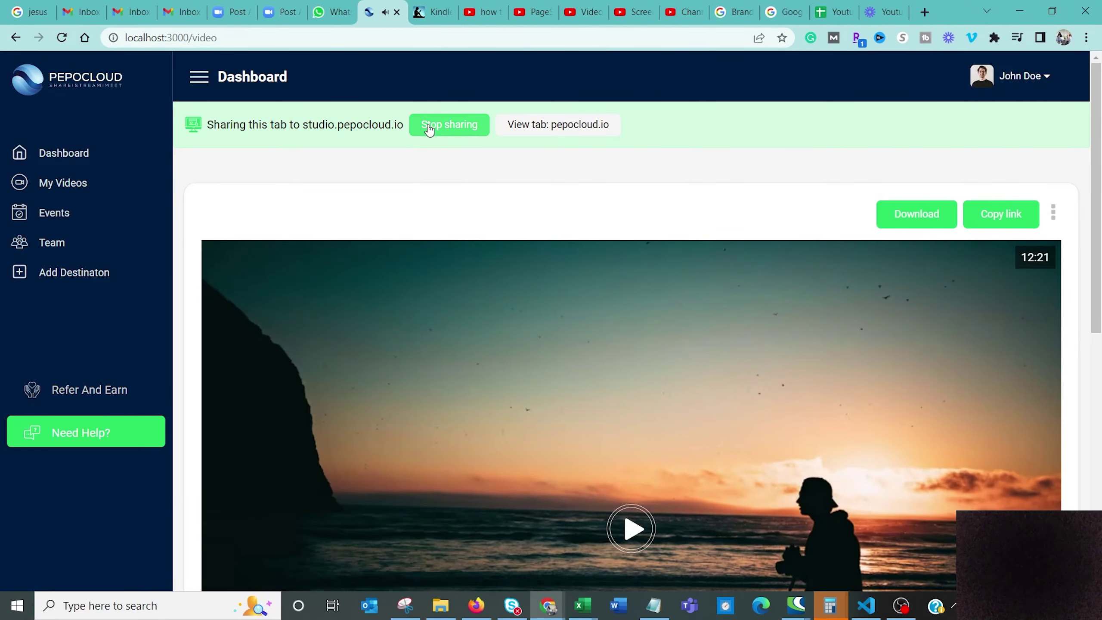
{"action": "left_click", "coordinate": [431, 126]}
{"action": "scroll", "coordinate": [627, 317], "scroll_direction": "down", "scroll_amount": 5}
{"action": "scroll", "coordinate": [637, 337], "scroll_direction": "down", "scroll_amount": 3}
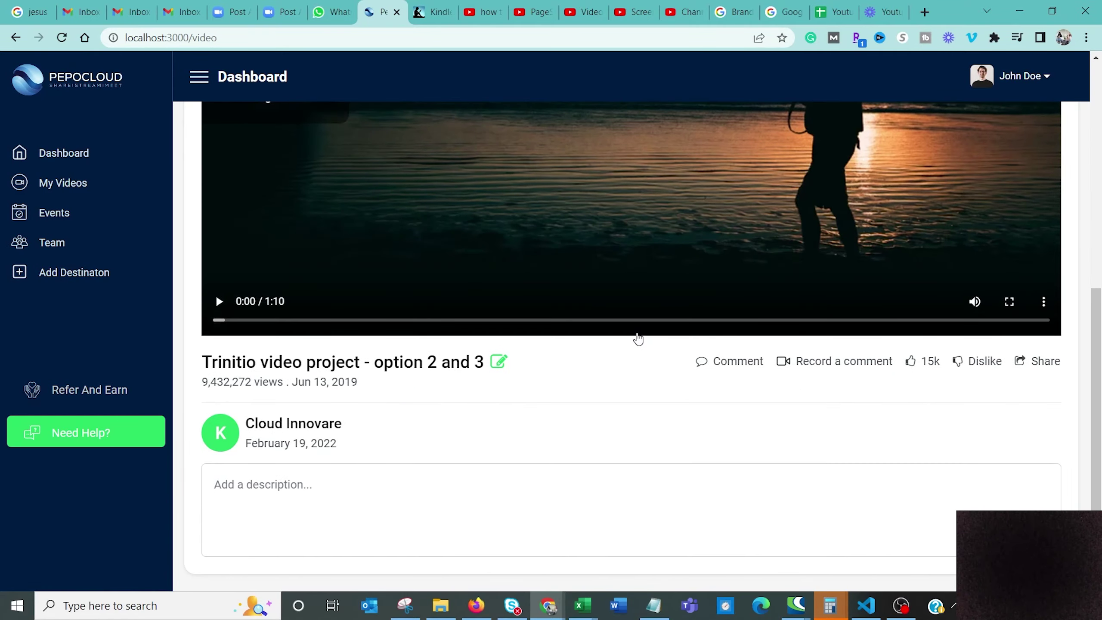
{"action": "scroll", "coordinate": [636, 337], "scroll_direction": "up", "scroll_amount": 9}
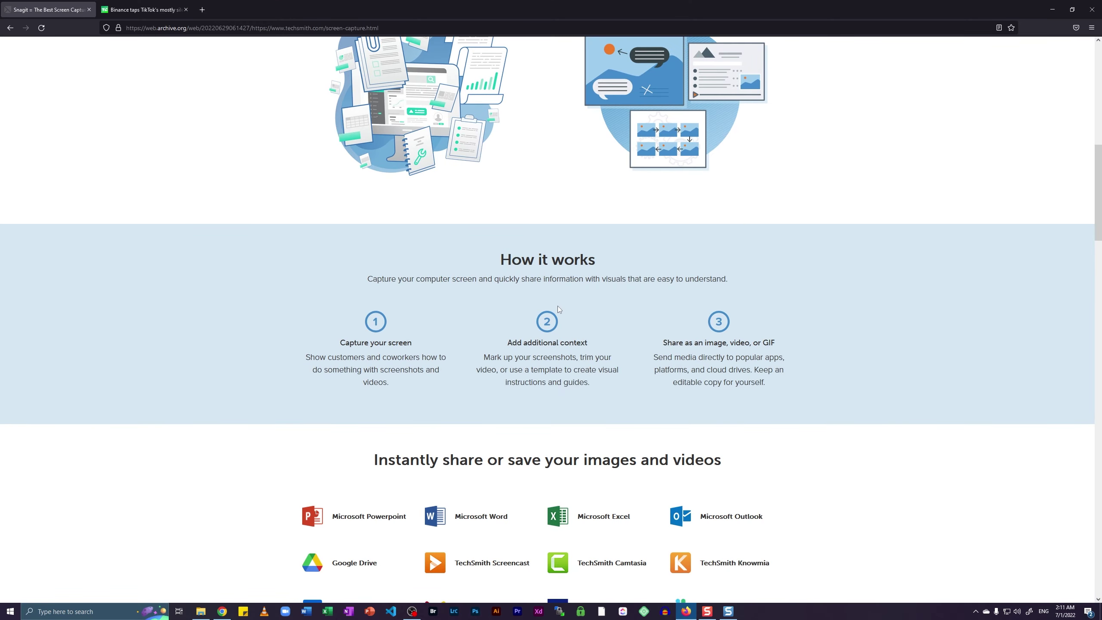
Scroll the Snagit webpage down to the 'Simple, but full of features' grid
{"action": "scroll", "coordinate": [558, 309], "scroll_direction": "down", "scroll_amount": 5}
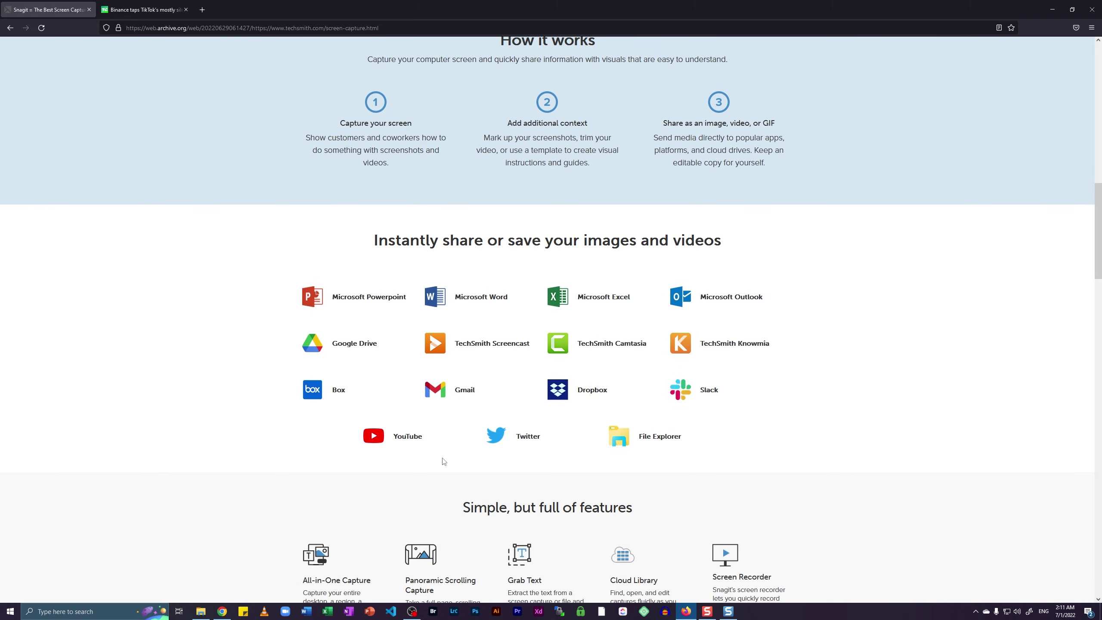
{"action": "scroll", "coordinate": [130, 376], "scroll_direction": "down", "scroll_amount": 9}
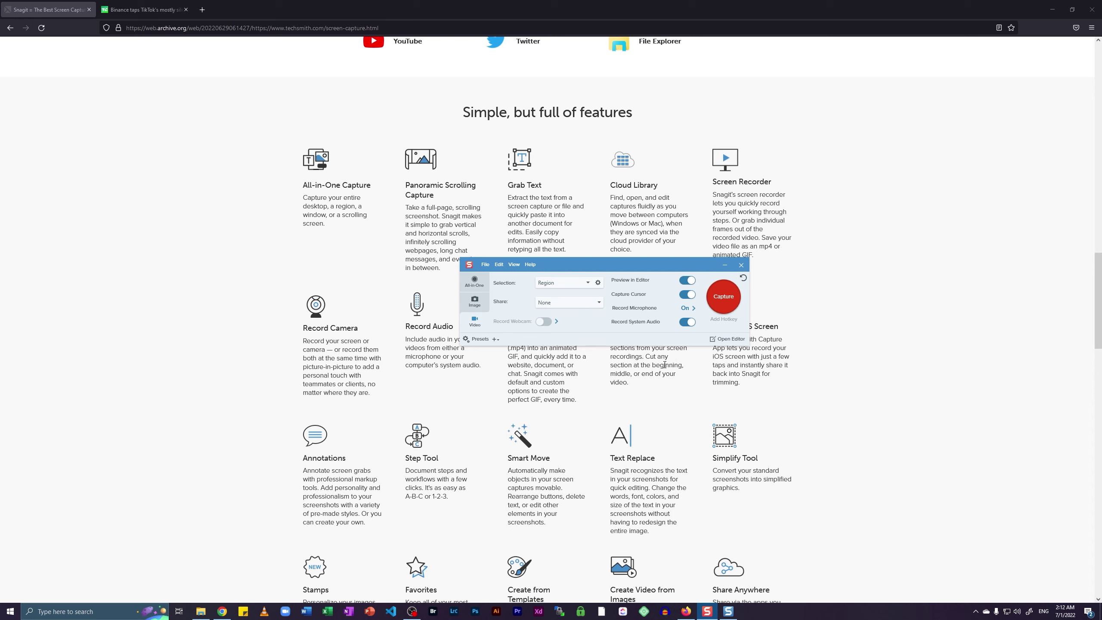
Scroll back to the page top and switch Snagit's capture from Image to Video mode
{"action": "scroll", "coordinate": [246, 249], "scroll_direction": "up", "scroll_amount": 15}
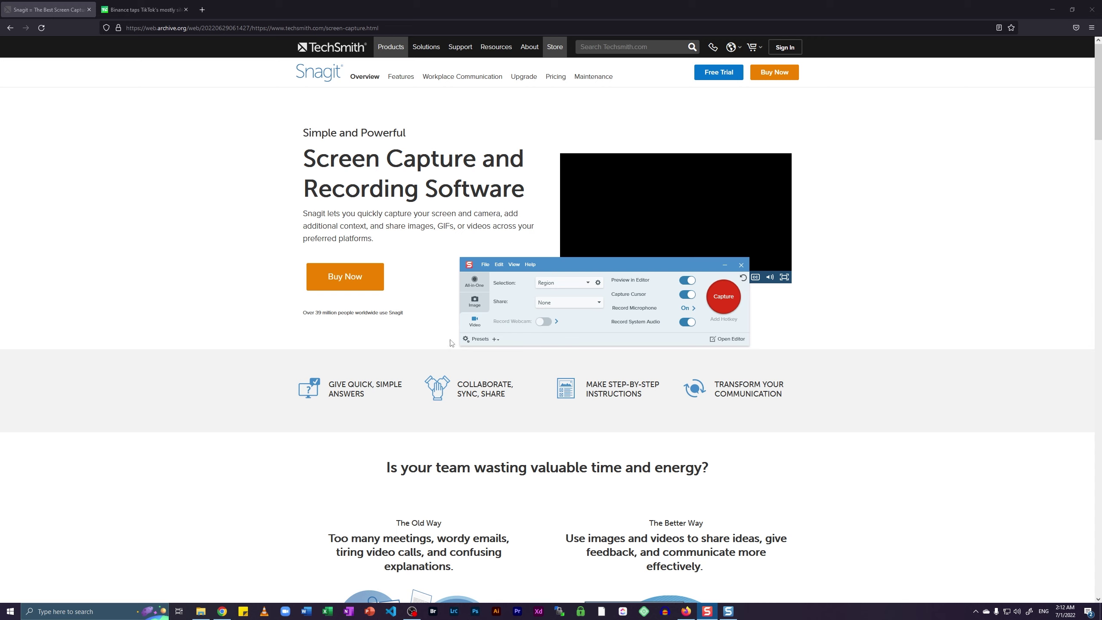
{"action": "left_click", "coordinate": [473, 303]}
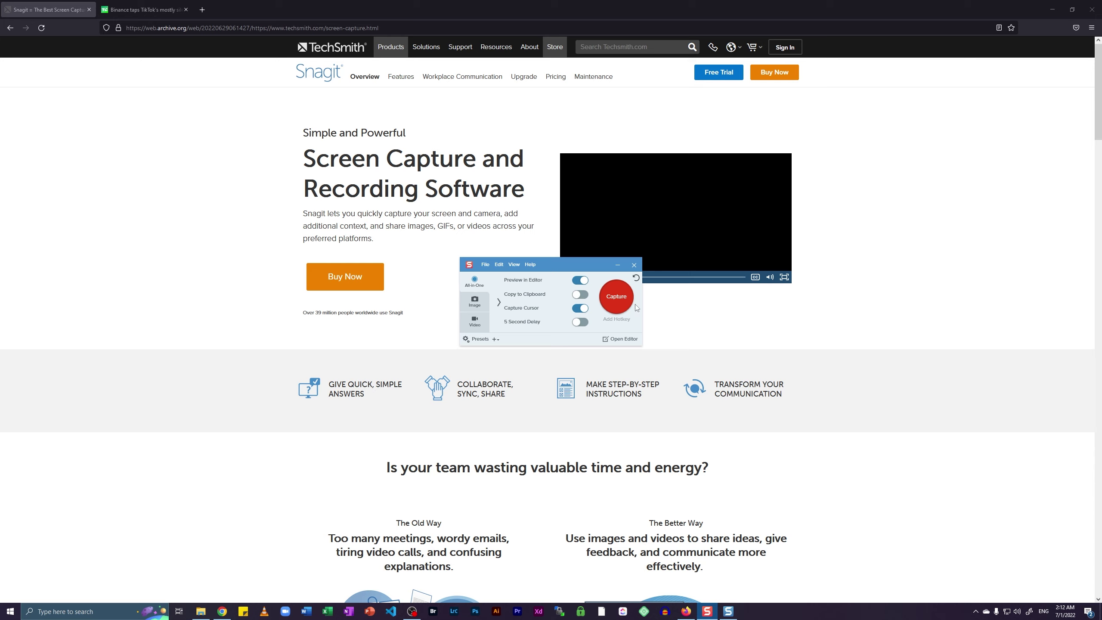
{"action": "left_click", "coordinate": [473, 305]}
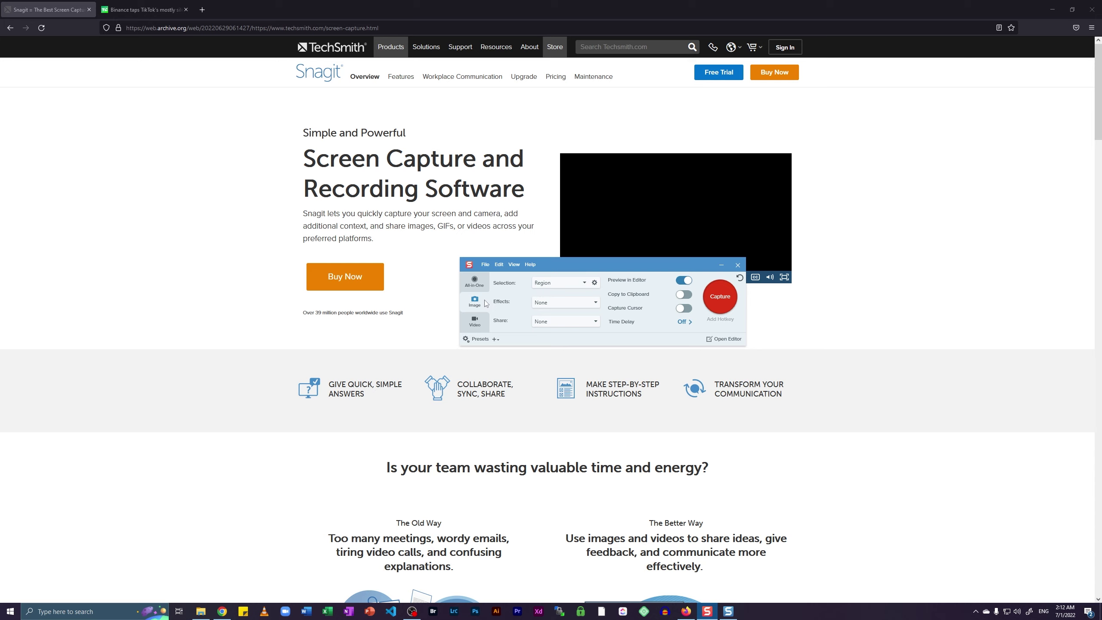
{"action": "left_click", "coordinate": [476, 322]}
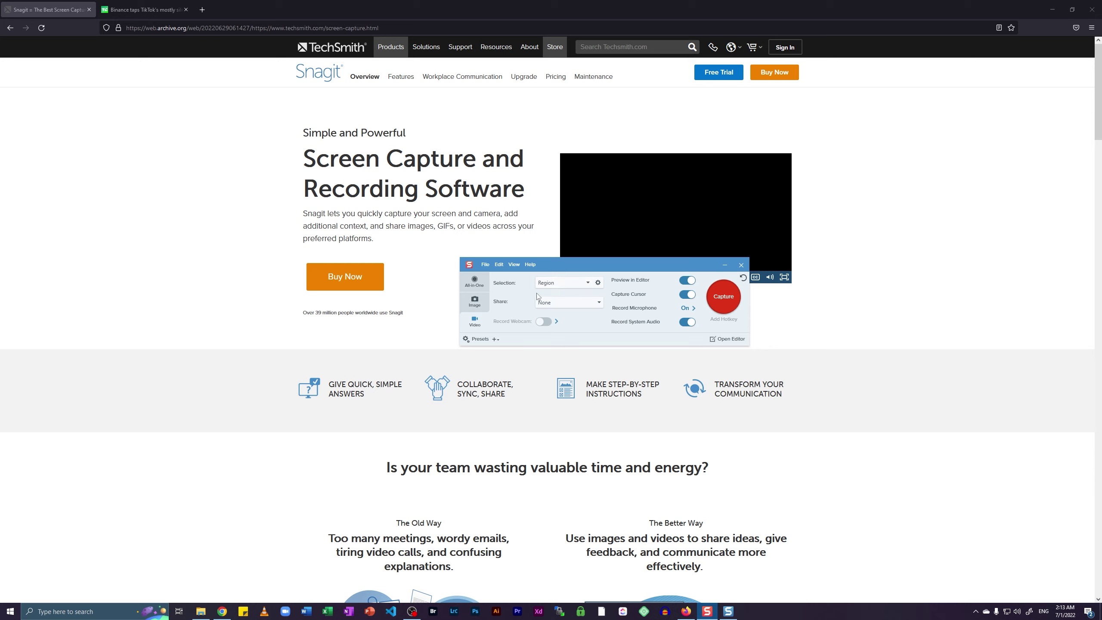
Open the Solutions dropdown in the webpage's navigation bar
{"action": "left_click", "coordinate": [426, 46]}
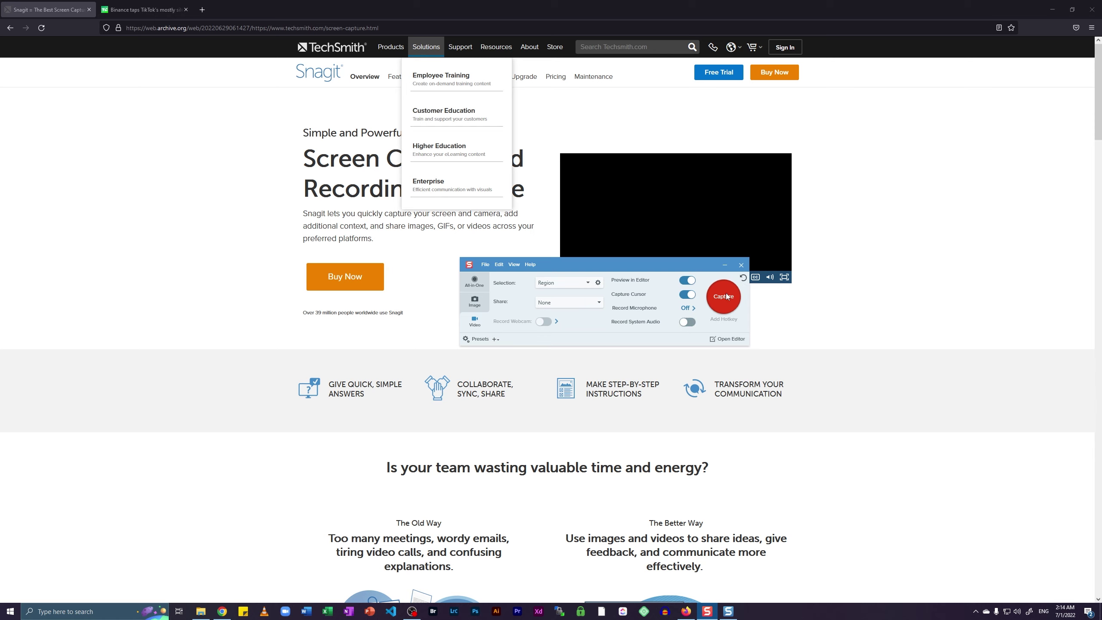
Mark a 1176 × 512 hero-section region with Print Screen, then stretch its top edge to 1222 × 586
{"action": "key", "text": "Print"}
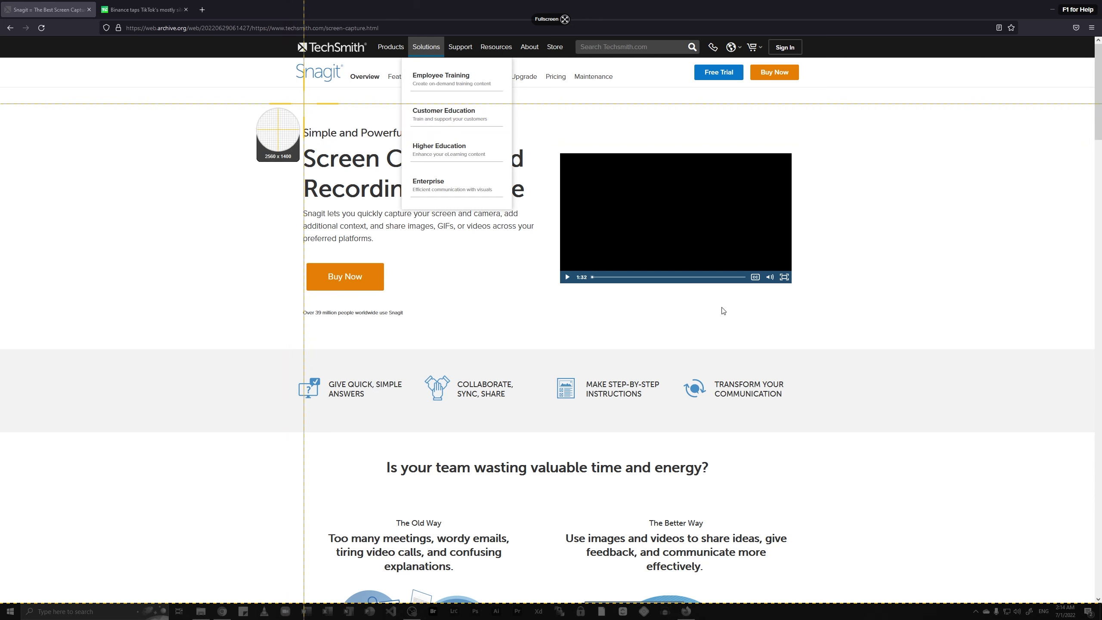
{"action": "left_click_drag", "start_coordinate": [286, 106], "coordinate": [814, 349]}
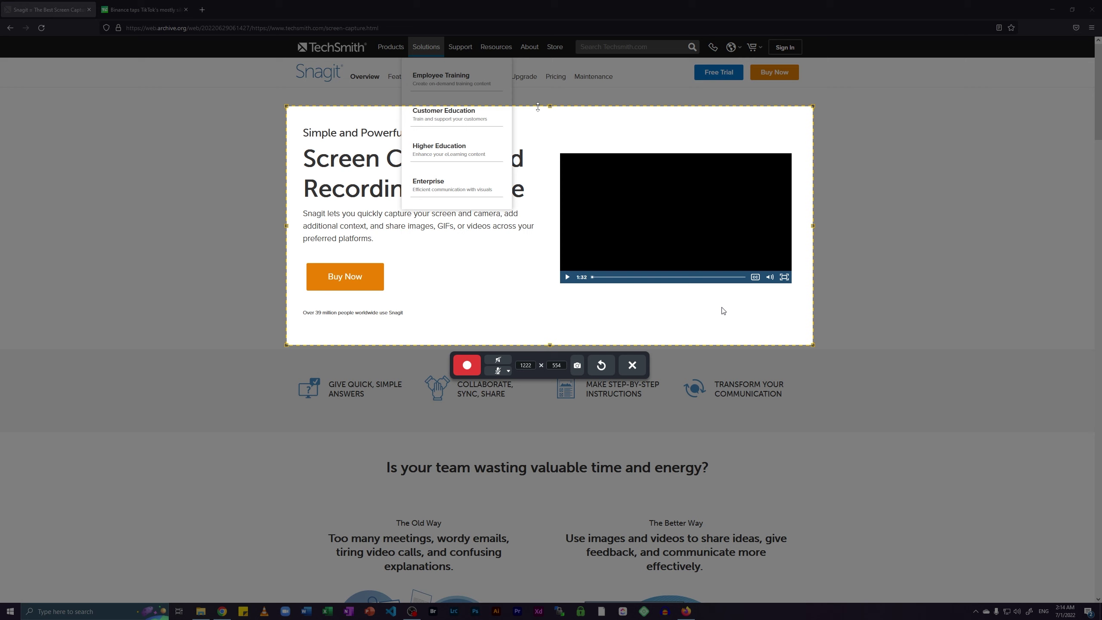
{"action": "left_click_drag", "start_coordinate": [550, 103], "coordinate": [560, 92]}
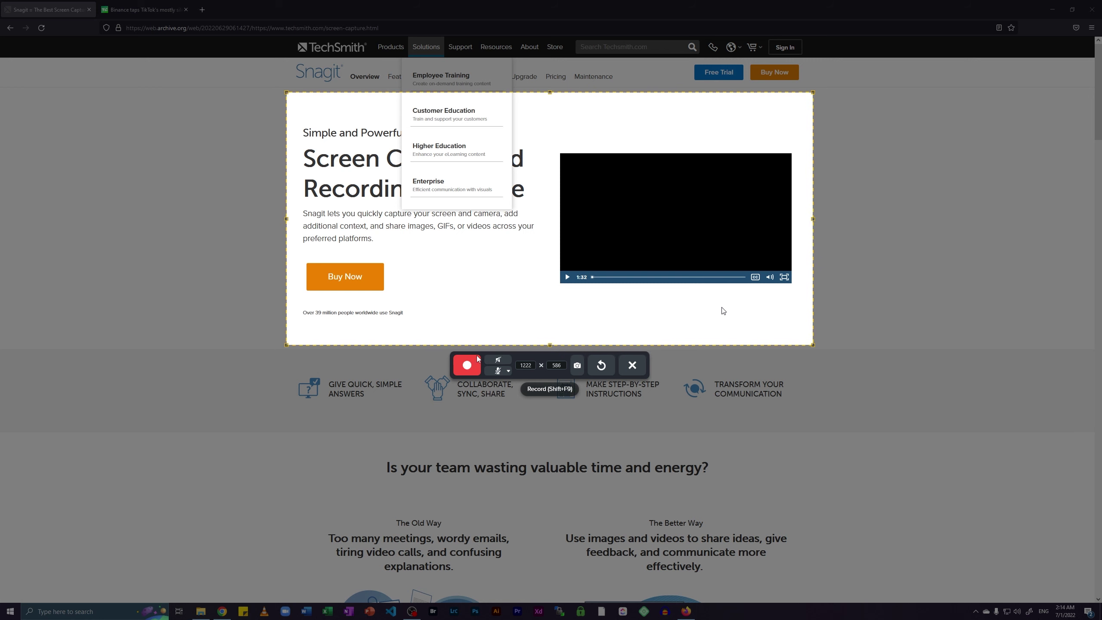
Record the region while scrolling the page to the footer and back to the top, about 25 seconds
{"action": "left_click", "coordinate": [468, 363]}
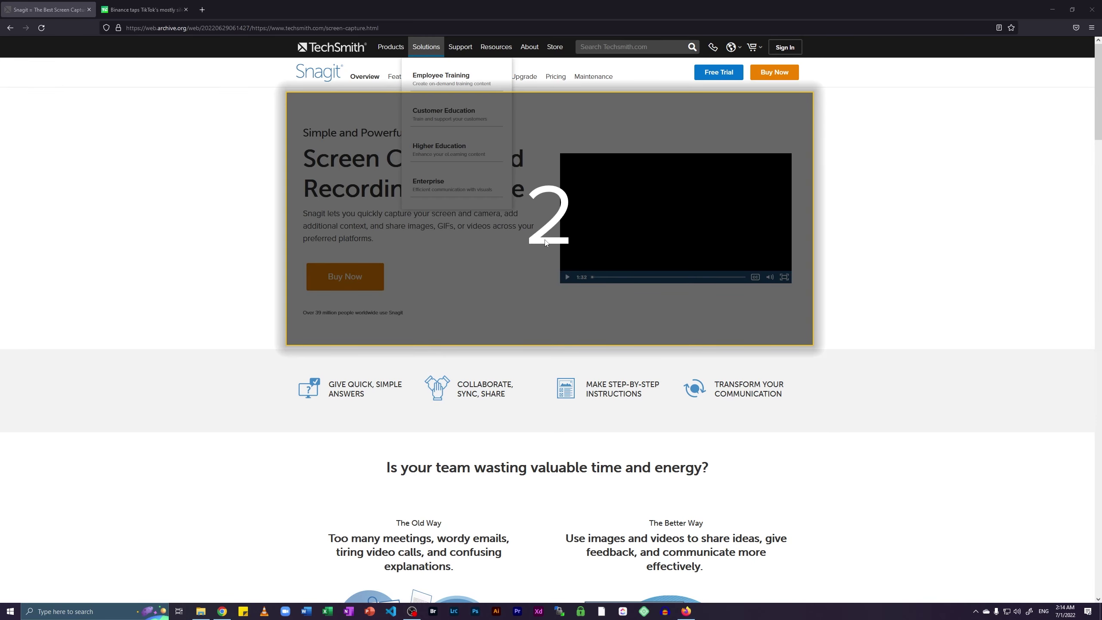
{"action": "scroll", "coordinate": [272, 326], "scroll_direction": "down", "scroll_amount": 1}
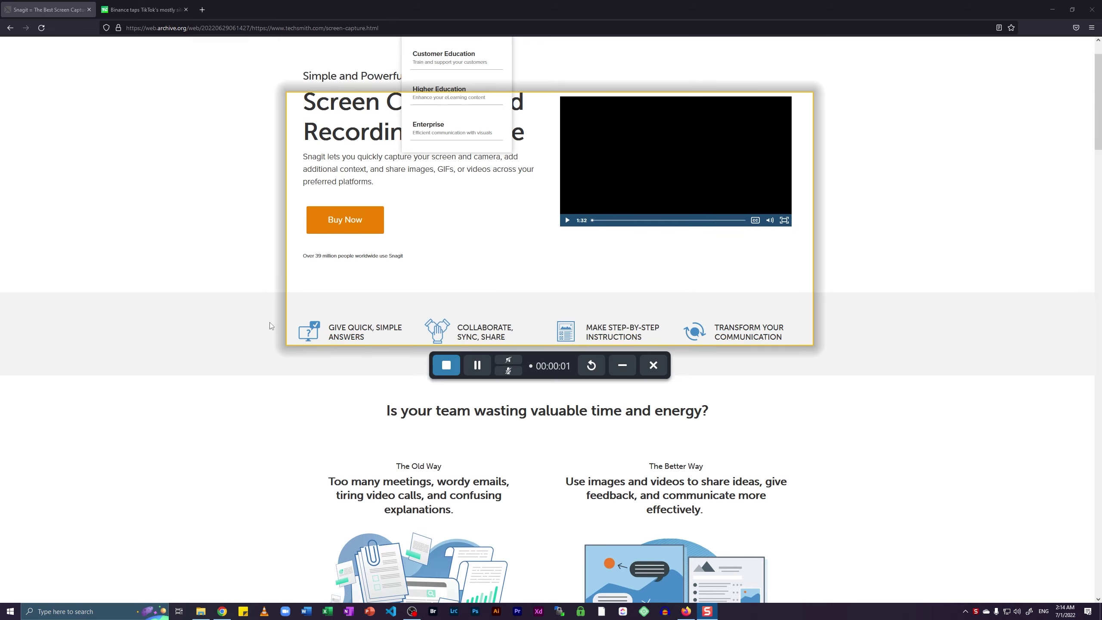
{"action": "scroll", "coordinate": [272, 326], "scroll_direction": "down", "scroll_amount": 5}
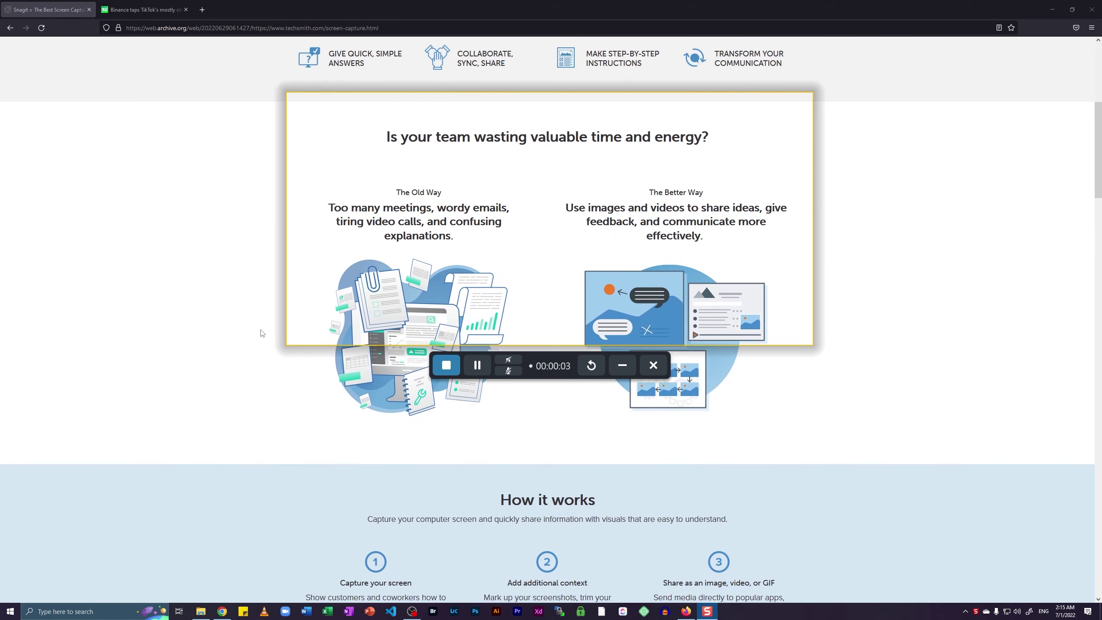
{"action": "scroll", "coordinate": [259, 334], "scroll_direction": "down", "scroll_amount": 7}
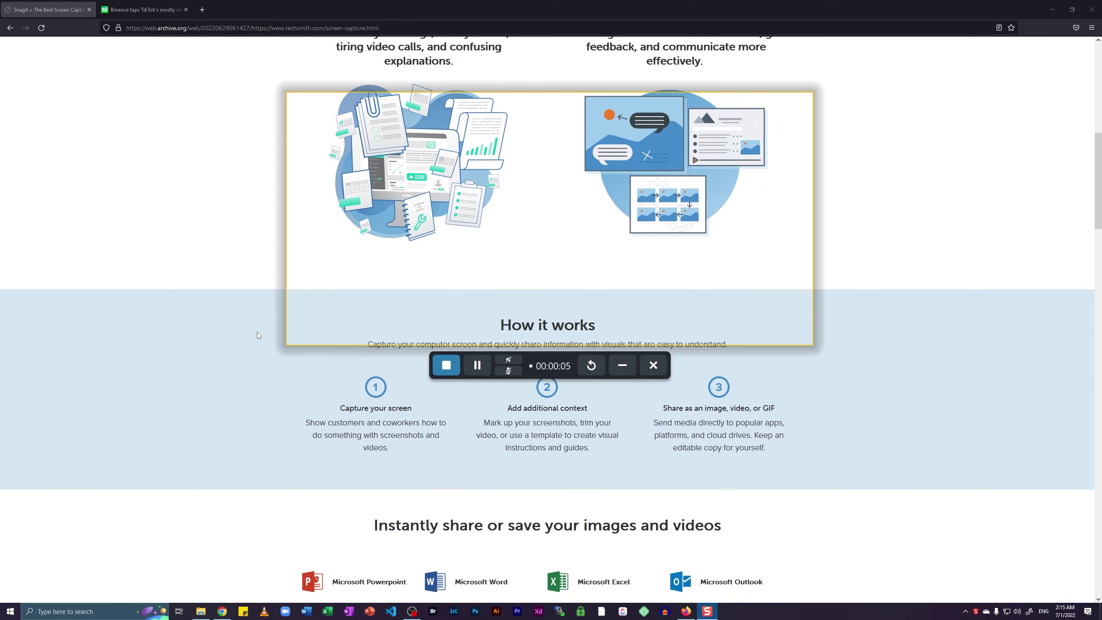
{"action": "scroll", "coordinate": [258, 335], "scroll_direction": "down", "scroll_amount": 8}
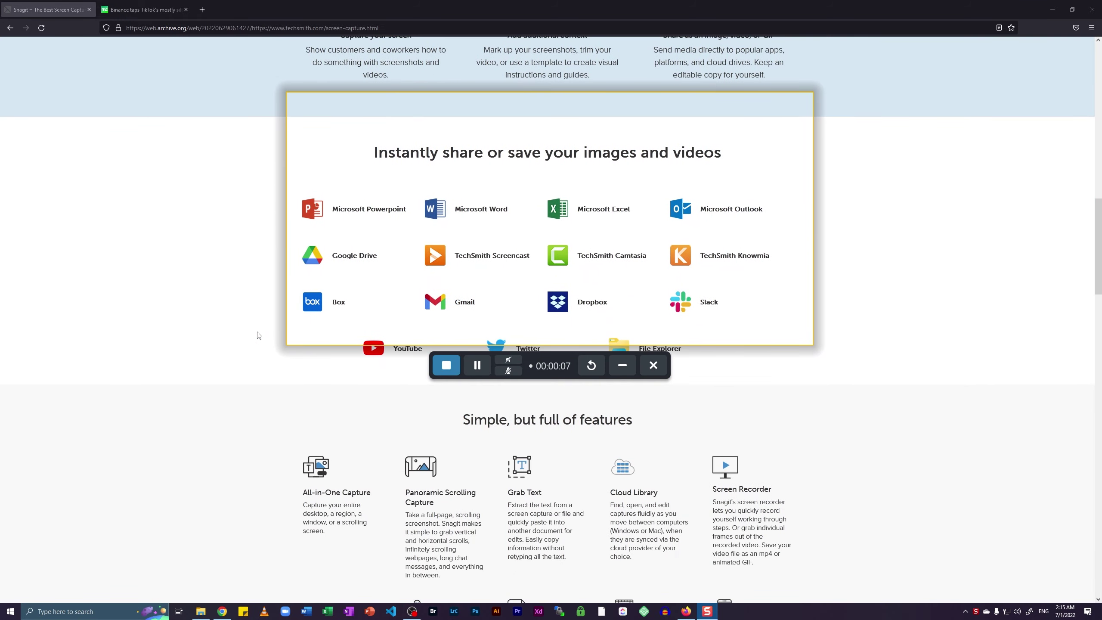
{"action": "scroll", "coordinate": [259, 335], "scroll_direction": "down", "scroll_amount": 19}
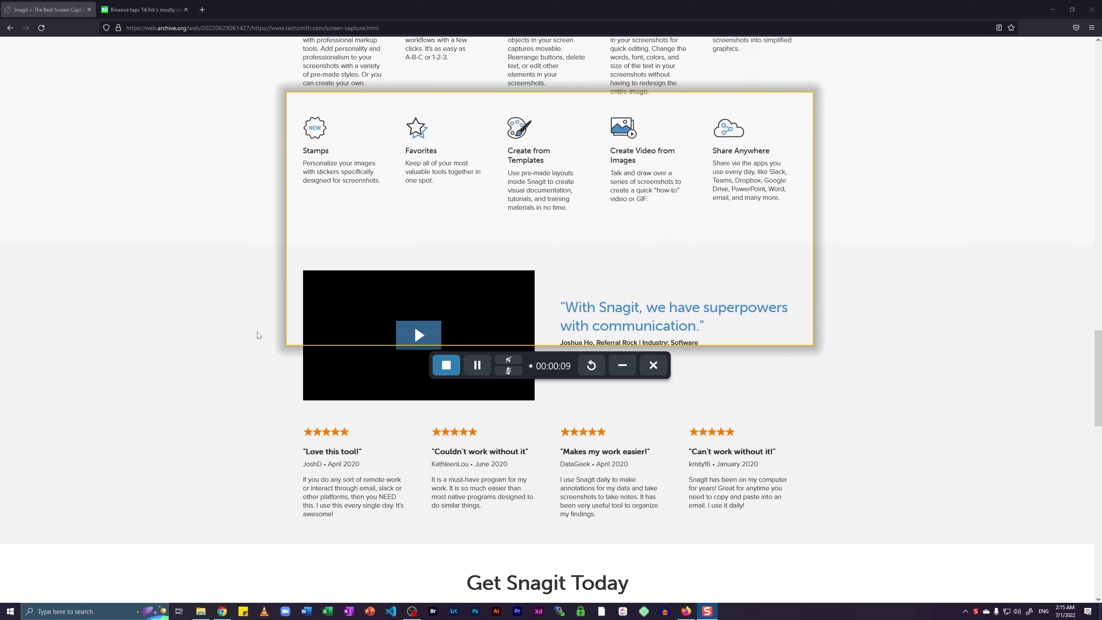
{"action": "scroll", "coordinate": [263, 328], "scroll_direction": "down", "scroll_amount": 8}
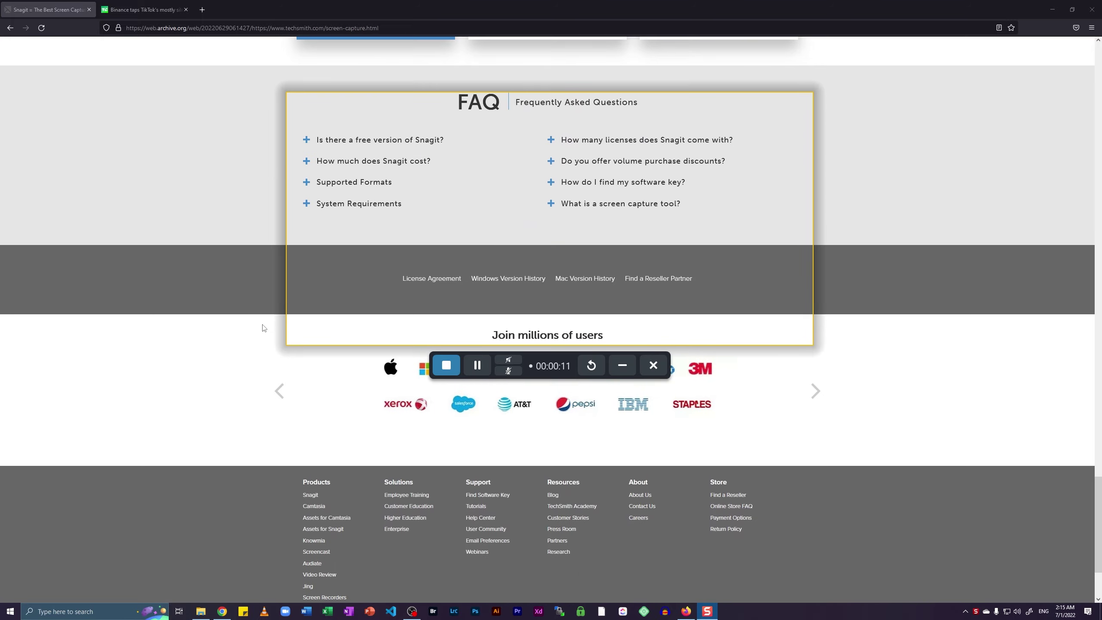
{"action": "scroll", "coordinate": [292, 392], "scroll_direction": "up", "scroll_amount": 20}
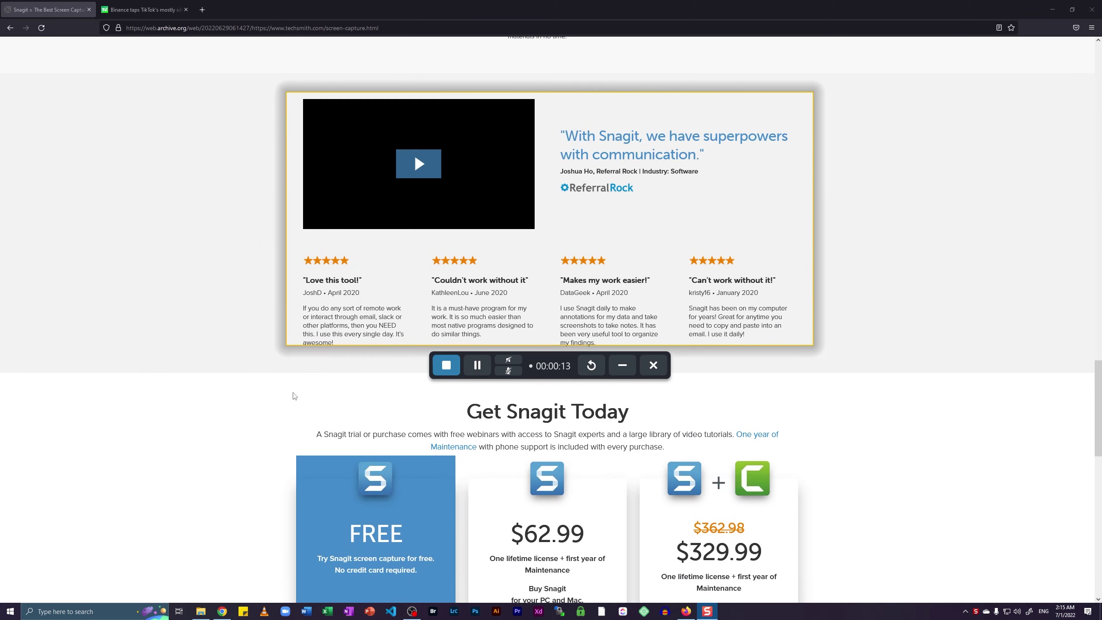
{"action": "scroll", "coordinate": [290, 396], "scroll_direction": "up", "scroll_amount": 15}
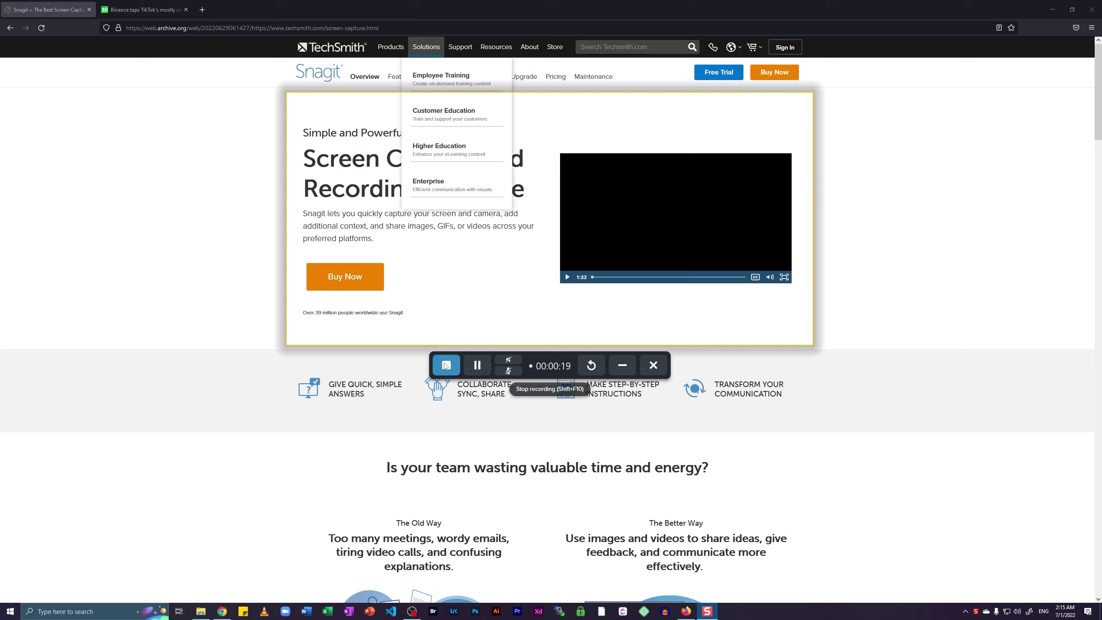
{"action": "left_click", "coordinate": [446, 366]}
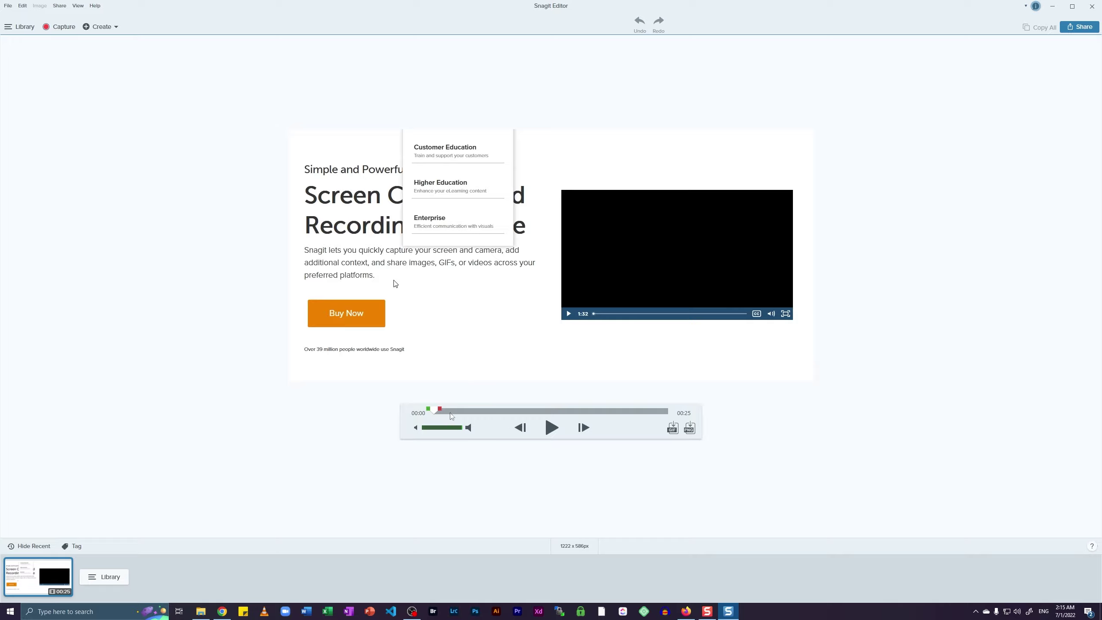
Cut everything after 00:16 so the clip runs 00:16, then scrub back to review it
{"action": "left_click_drag", "start_coordinate": [439, 411], "coordinate": [583, 413]}
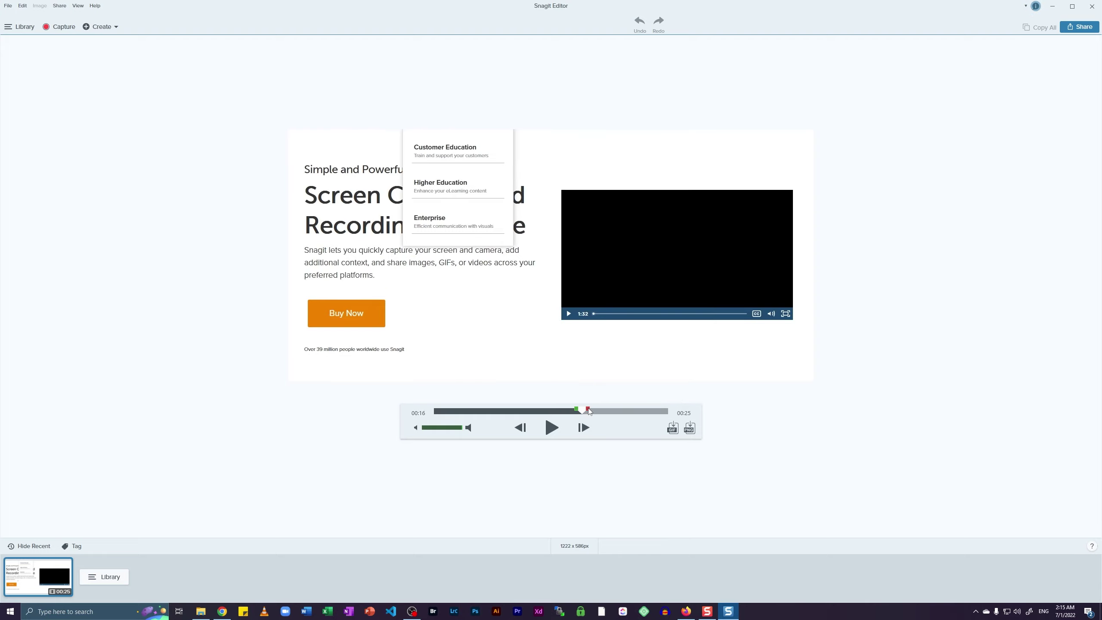
{"action": "left_click_drag", "start_coordinate": [658, 410], "coordinate": [690, 412]}
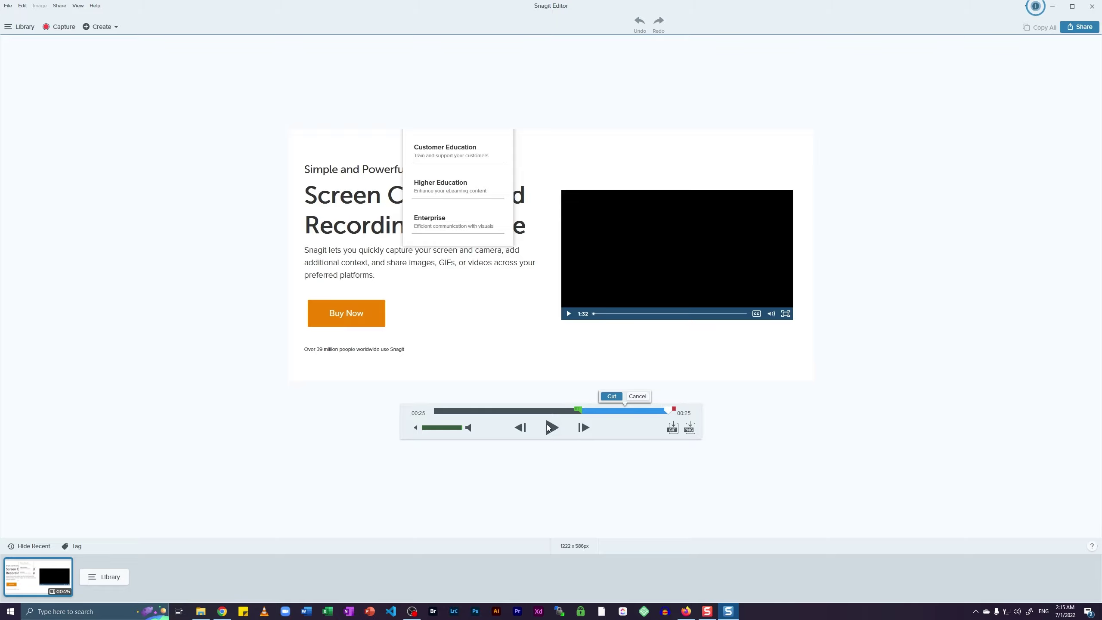
{"action": "key", "text": "Return"}
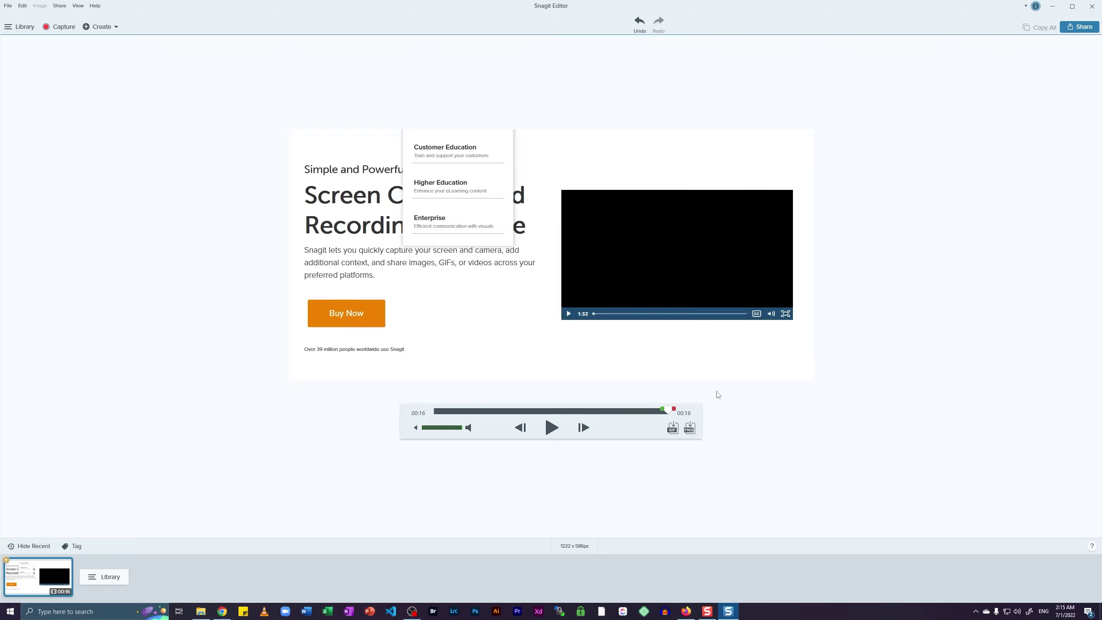
{"action": "left_click_drag", "start_coordinate": [670, 413], "coordinate": [423, 412]}
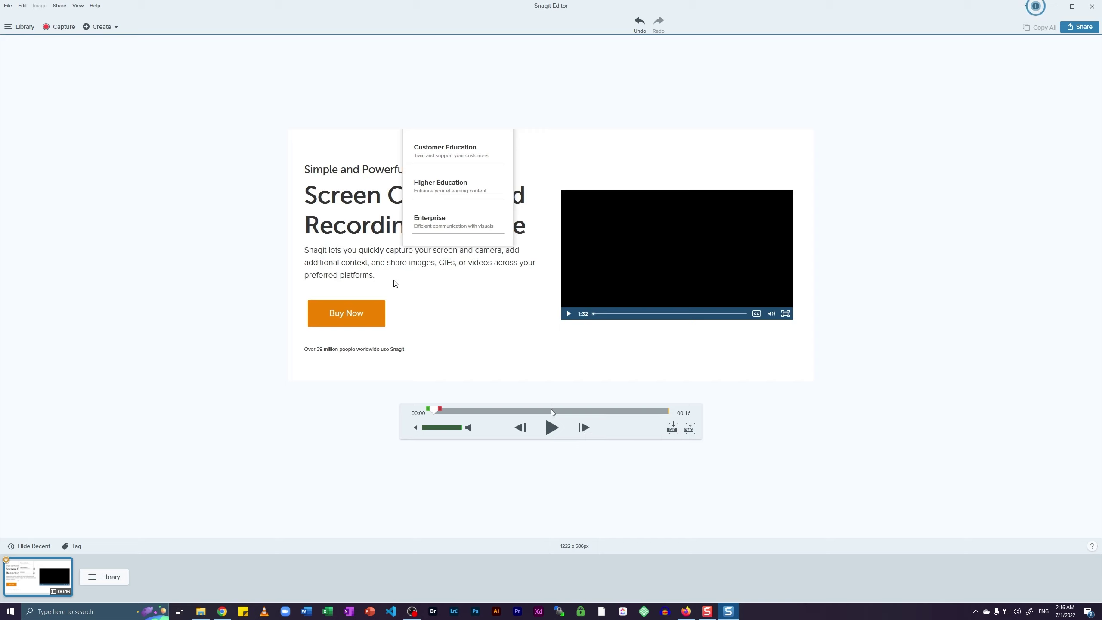
Create a GIF from the trimmed video with Optimize For set to Screen Video
{"action": "left_click", "coordinate": [673, 429]}
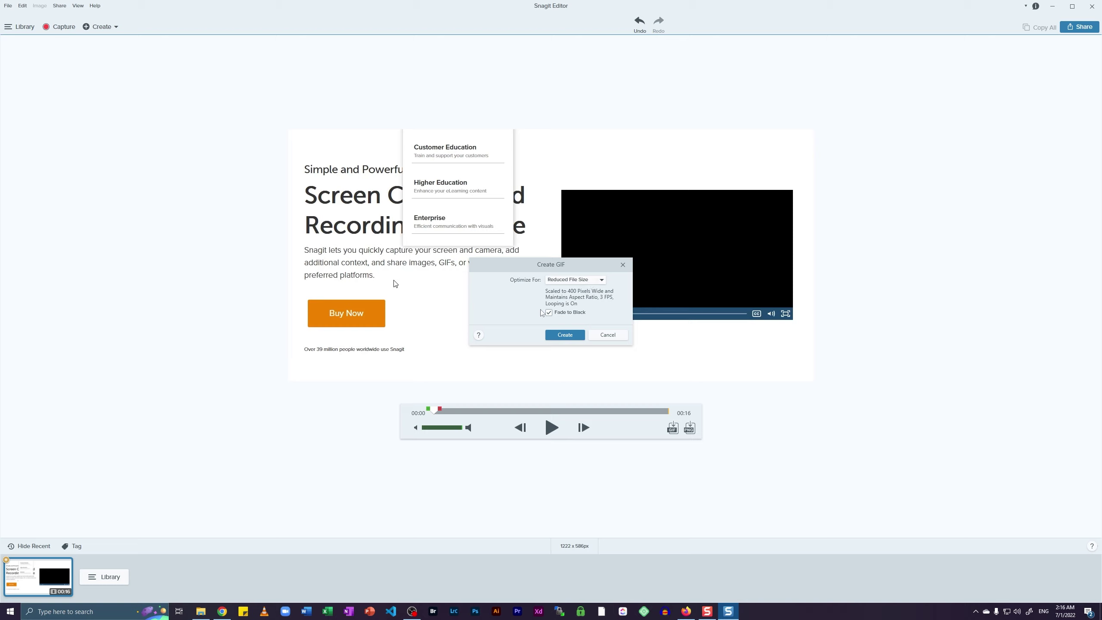
{"action": "left_click", "coordinate": [575, 281]}
{"action": "left_click", "coordinate": [580, 295]}
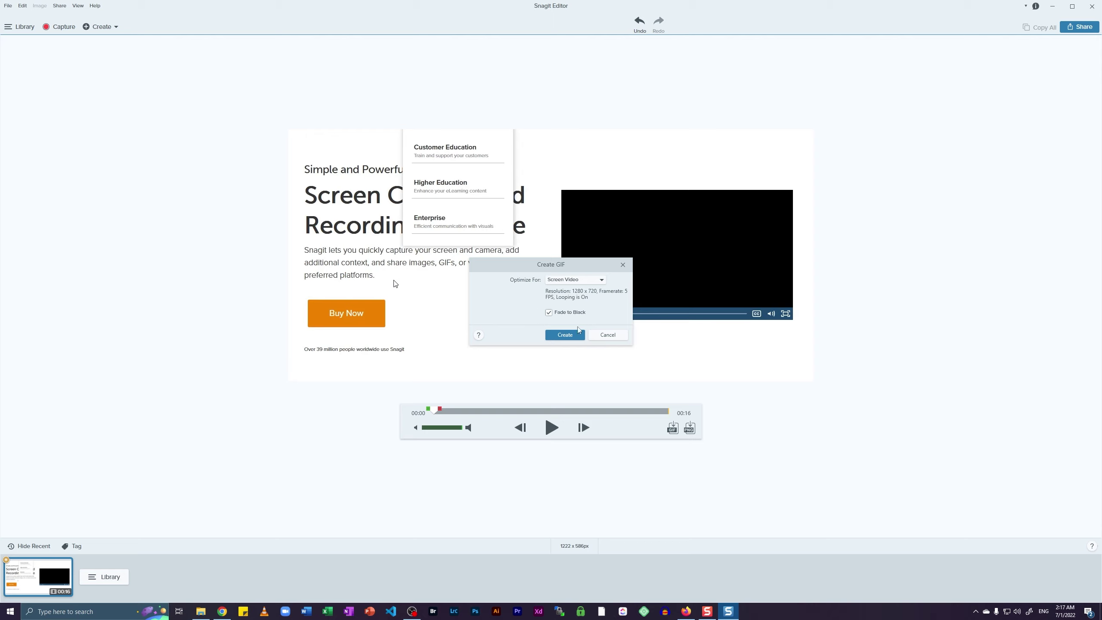
{"action": "left_click", "coordinate": [564, 334]}
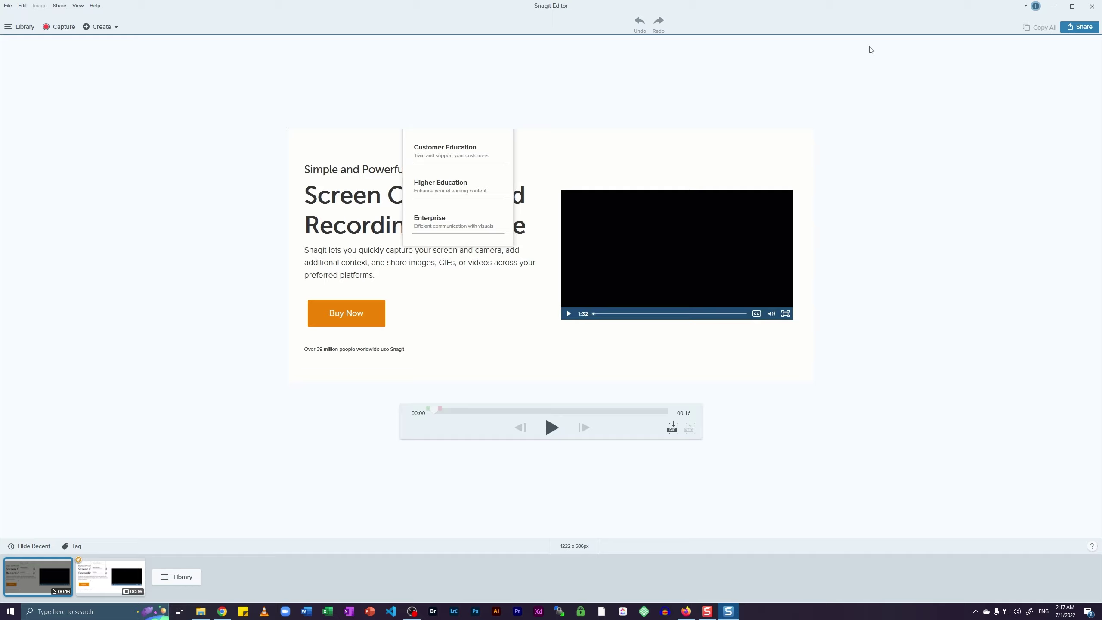
Share the GIF as a file named sample-gif in the Desktop folder
{"action": "left_click", "coordinate": [1079, 27]}
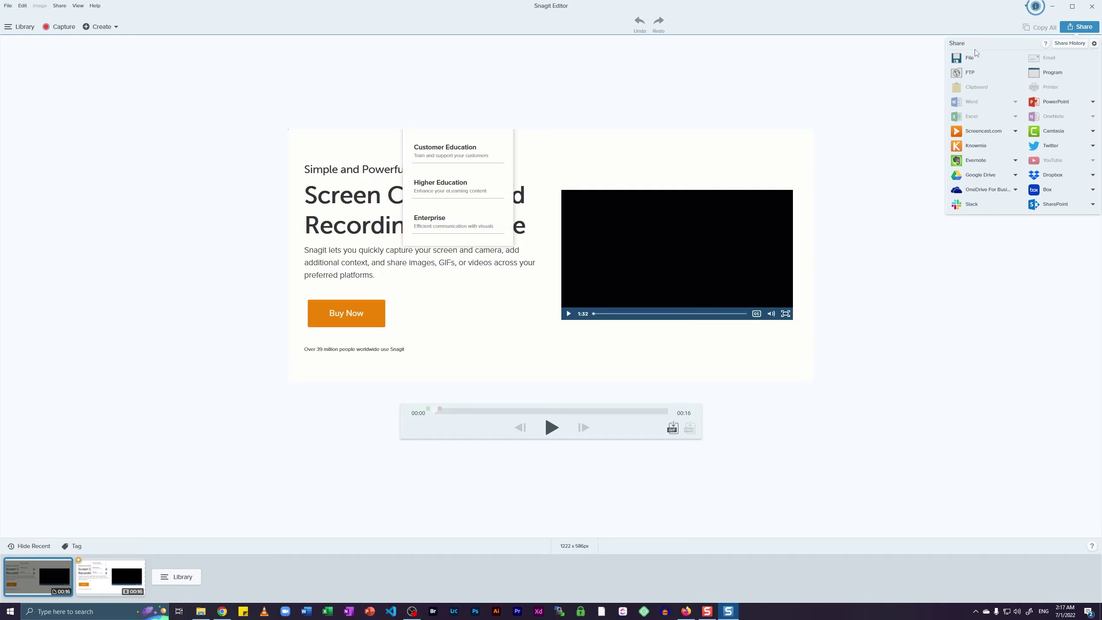
{"action": "left_click", "coordinate": [994, 58]}
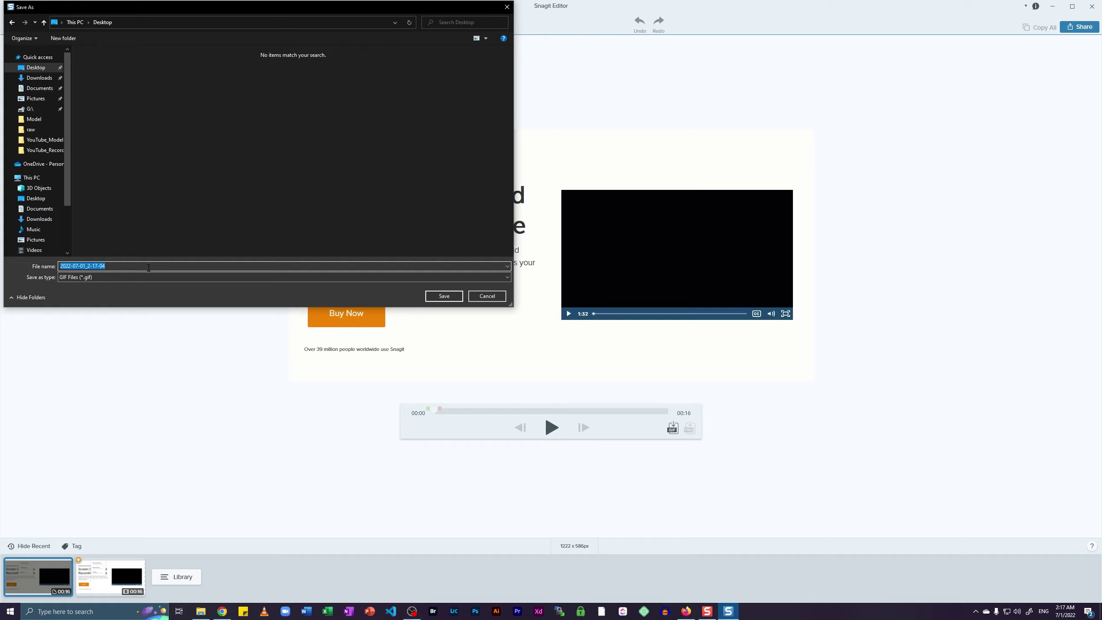
{"action": "type", "text": "sample-gif"}
{"action": "key", "text": "Return"}
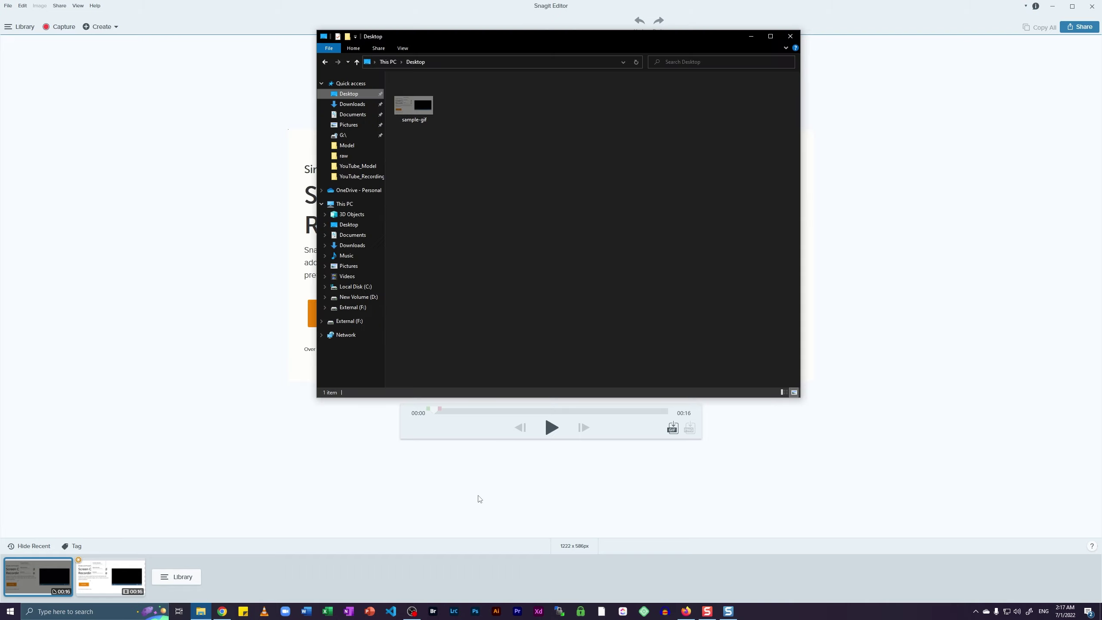
Open sample-gif.gif from the Desktop folder in Photos to watch it play
{"action": "left_click", "coordinate": [428, 116]}
{"action": "double_click", "coordinate": [429, 113]}
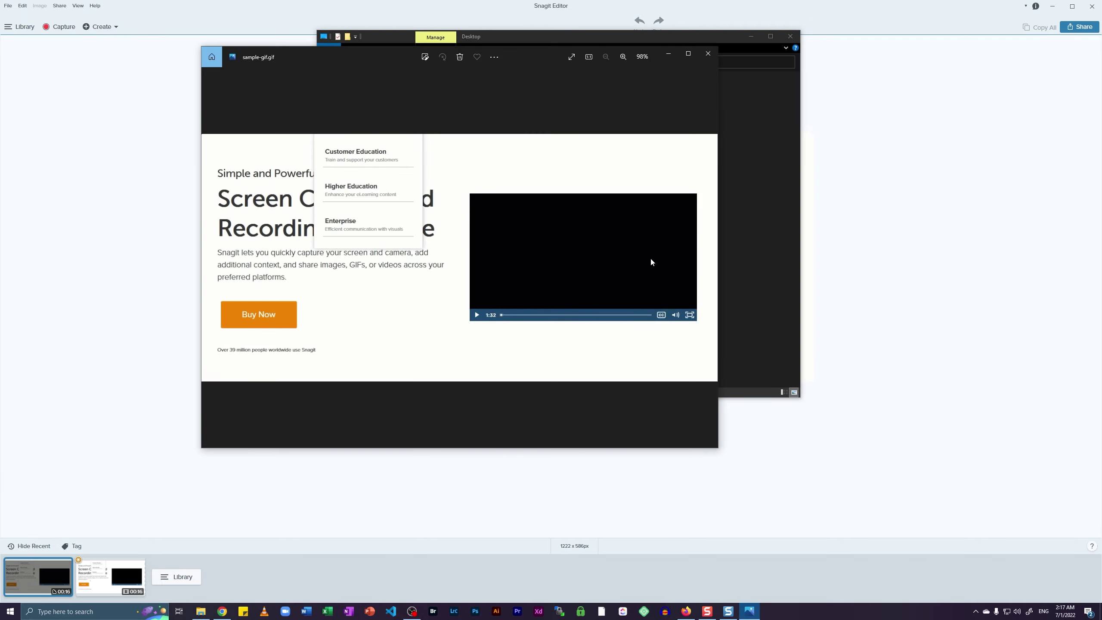